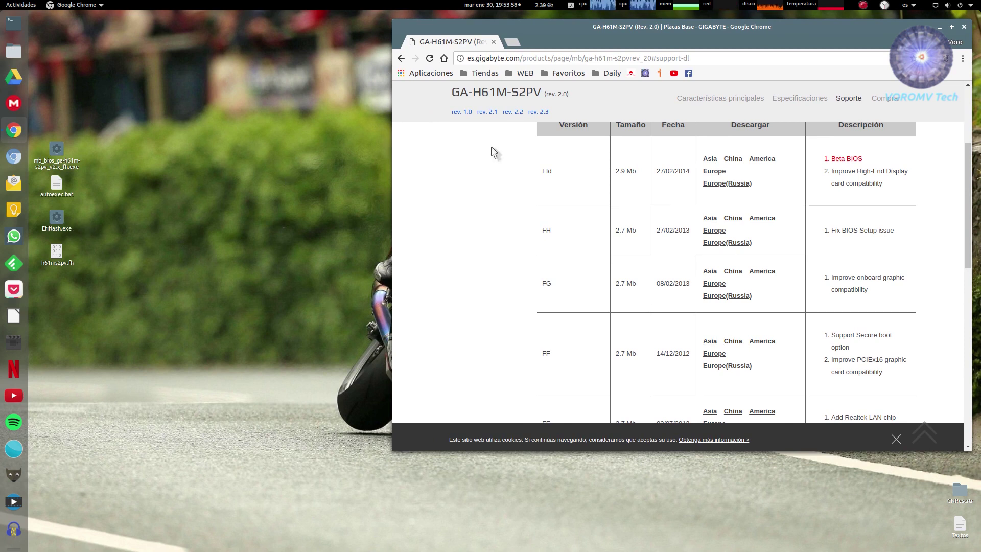
- Search Google for "freedos" in a new tab and open the FreeDOS Project website
click(515, 43)
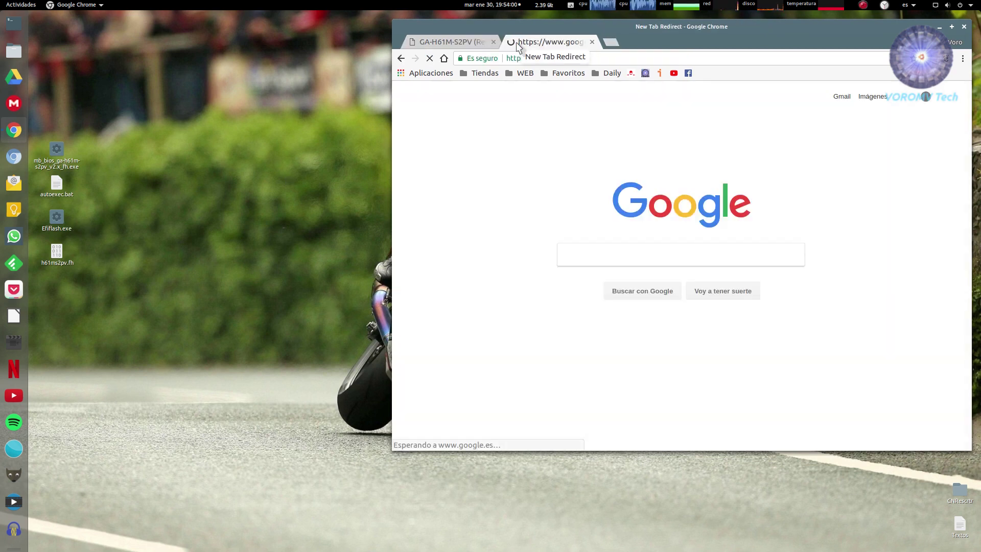
text(freedos)
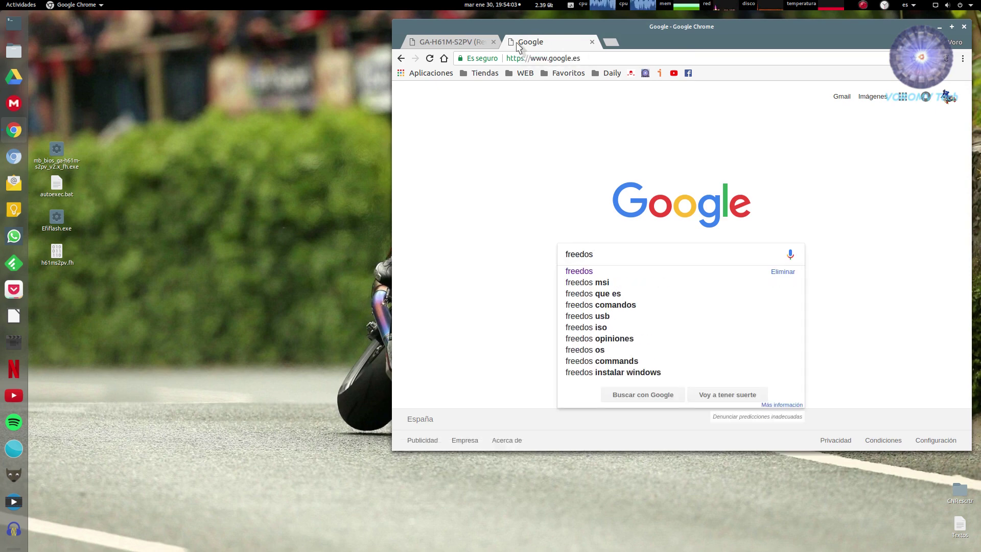
key(Return)
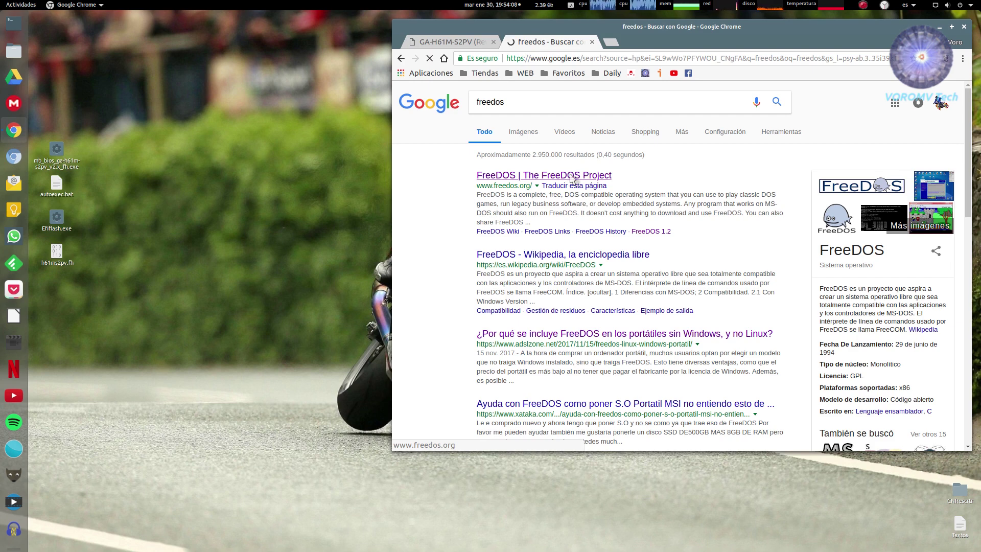
click(570, 177)
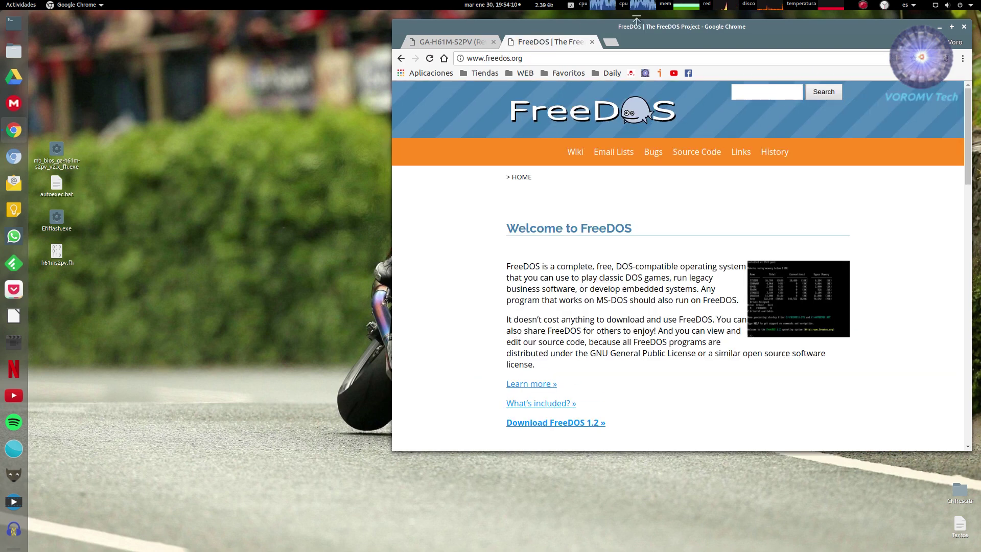
drag(640, 25, 626, 29)
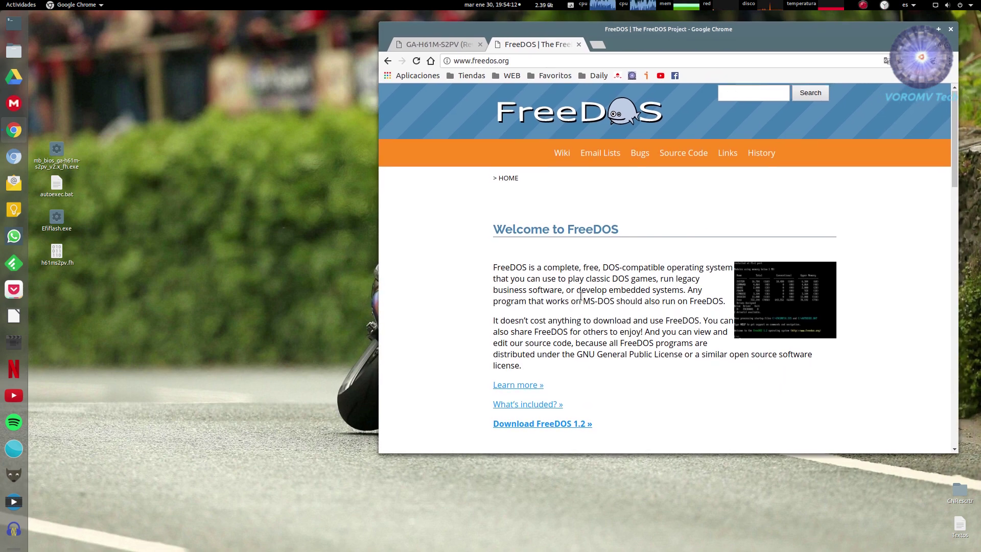
- Look through the FreeDOS home page and open the Download FreeDOS 1.2 page
scroll(628, 323, down, 8)
scroll(629, 322, down, 7)
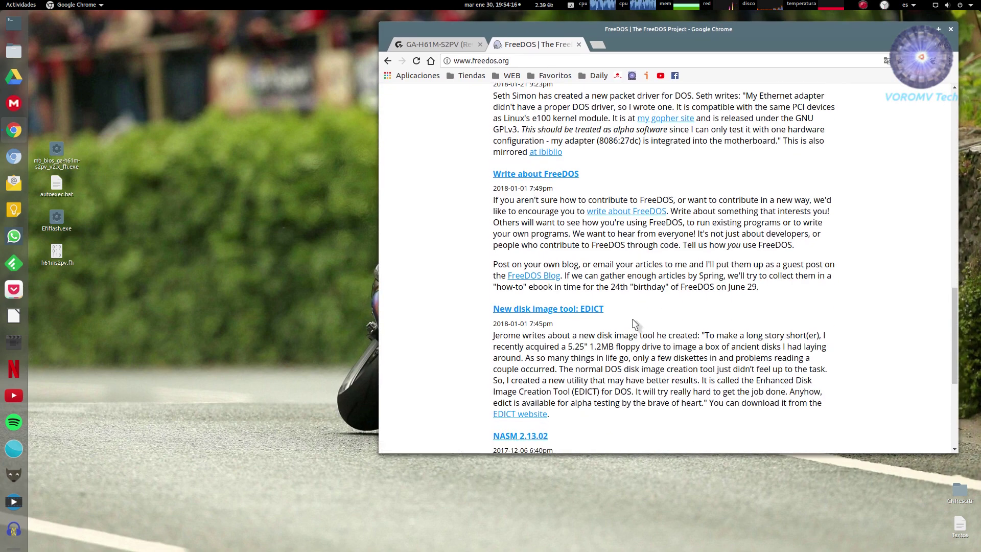
scroll(631, 325, down, 5)
scroll(631, 314, up, 6)
scroll(631, 311, up, 13)
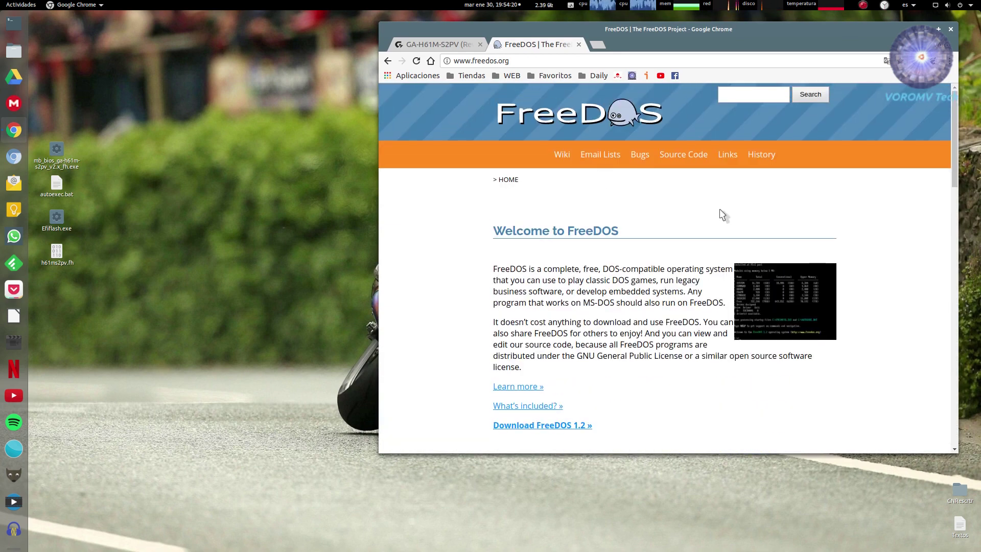
scroll(618, 320, down, 1)
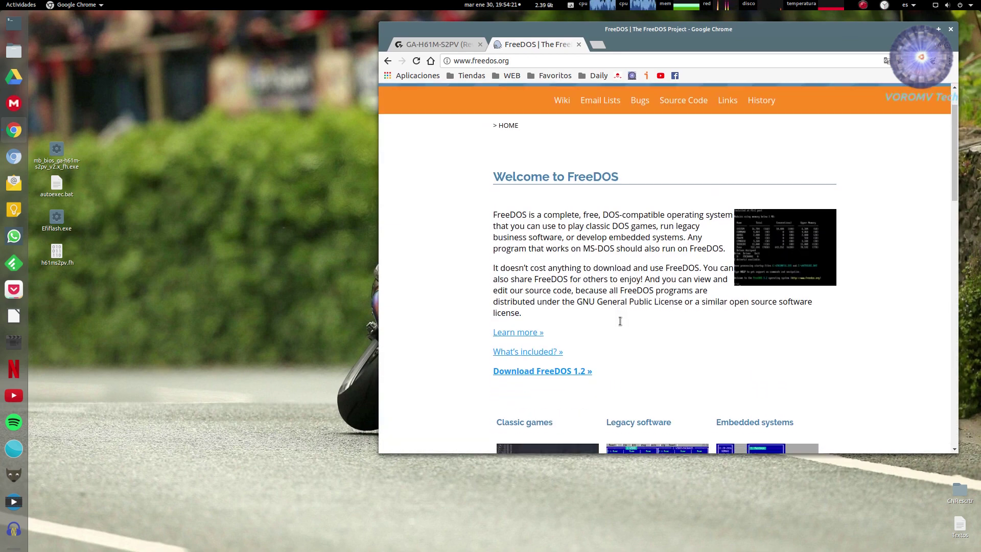
click(574, 373)
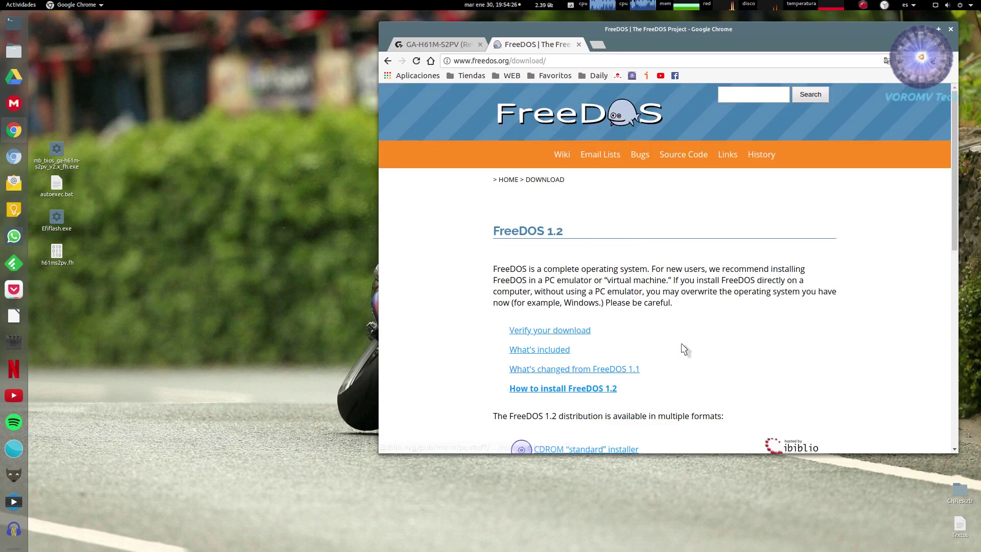
- Download the USB "Full" installer of FreeDOS 1.2 and shift the browser window slightly
scroll(685, 341, down, 1)
scroll(685, 340, down, 3)
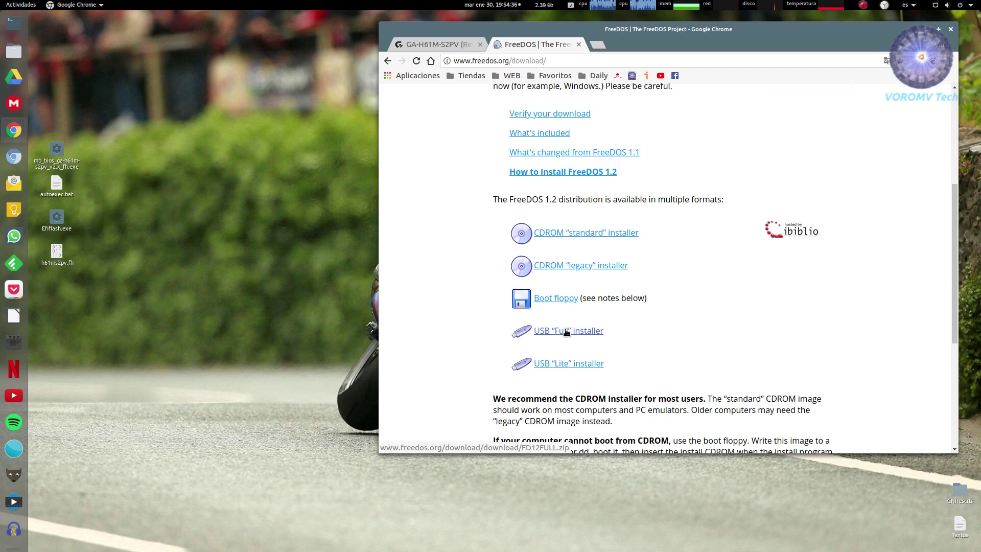
click(566, 332)
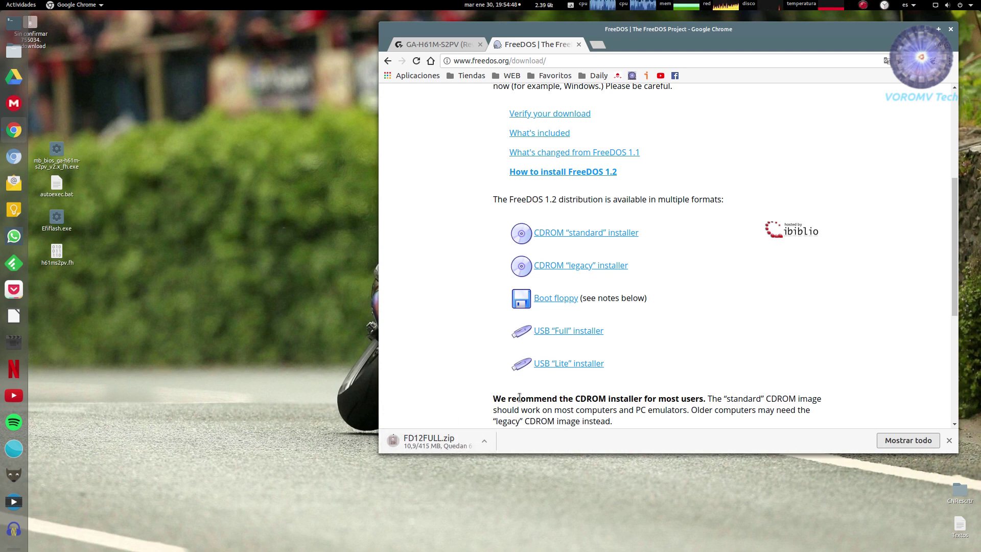
drag(732, 33, 741, 32)
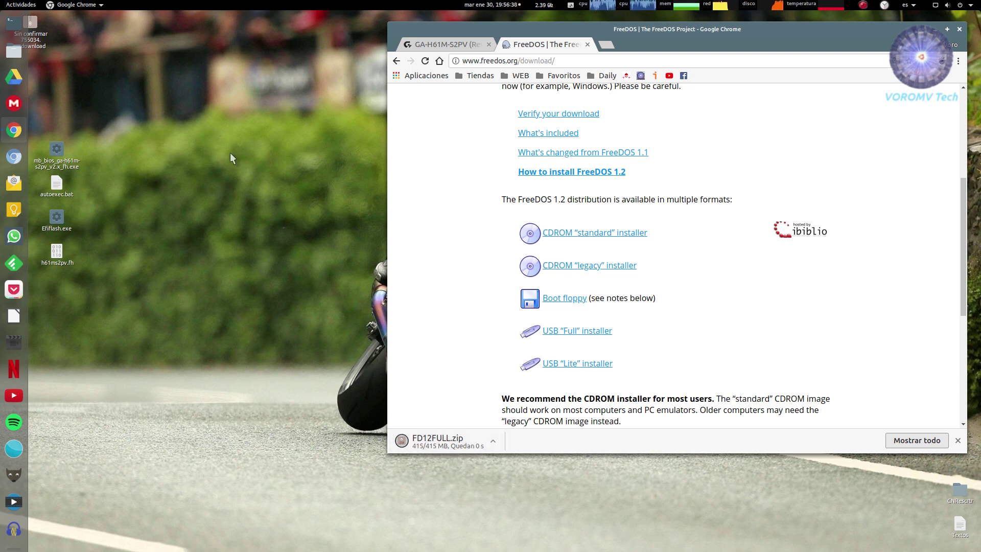
- Move the four BIOS update files as a group lower down on the desktop
drag(95, 145, 49, 270)
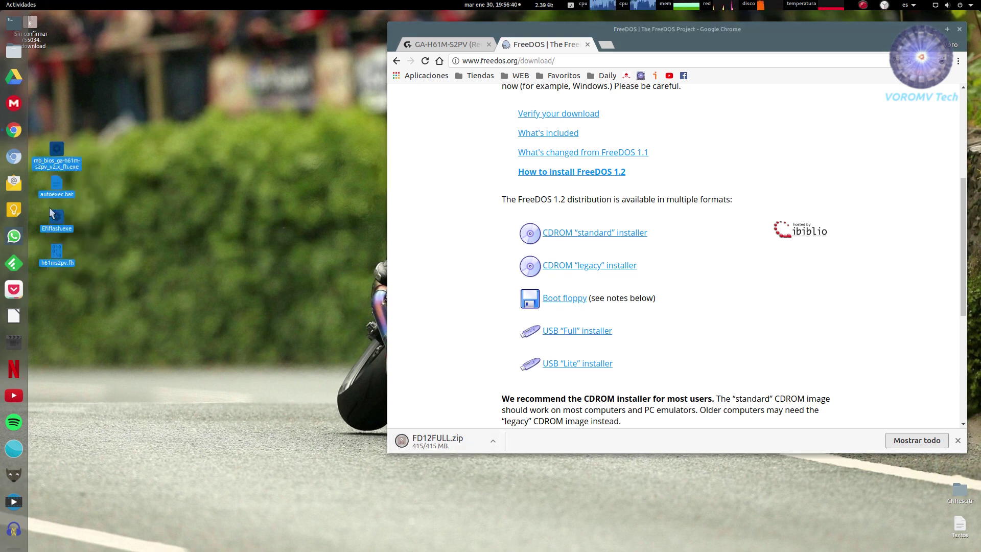
drag(65, 156, 83, 230)
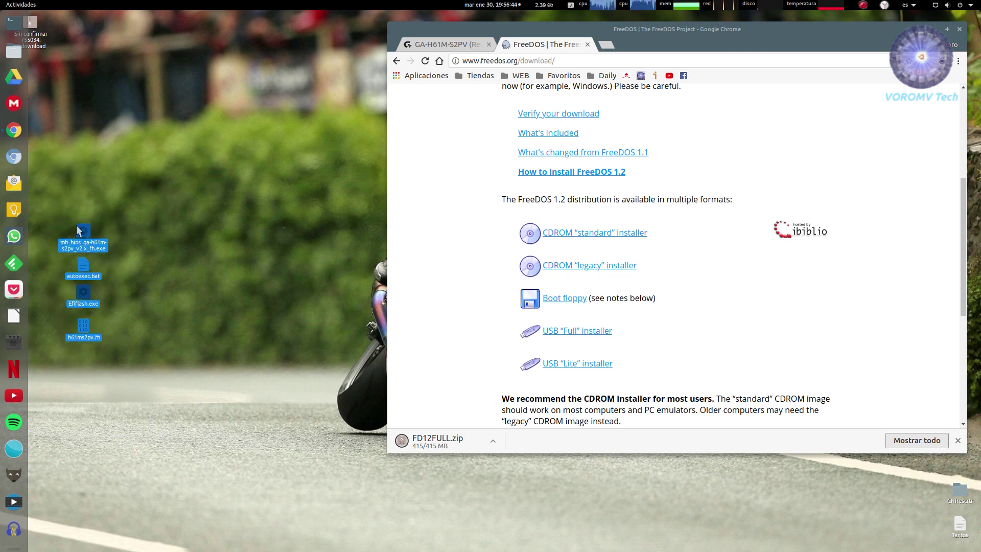
click(94, 187)
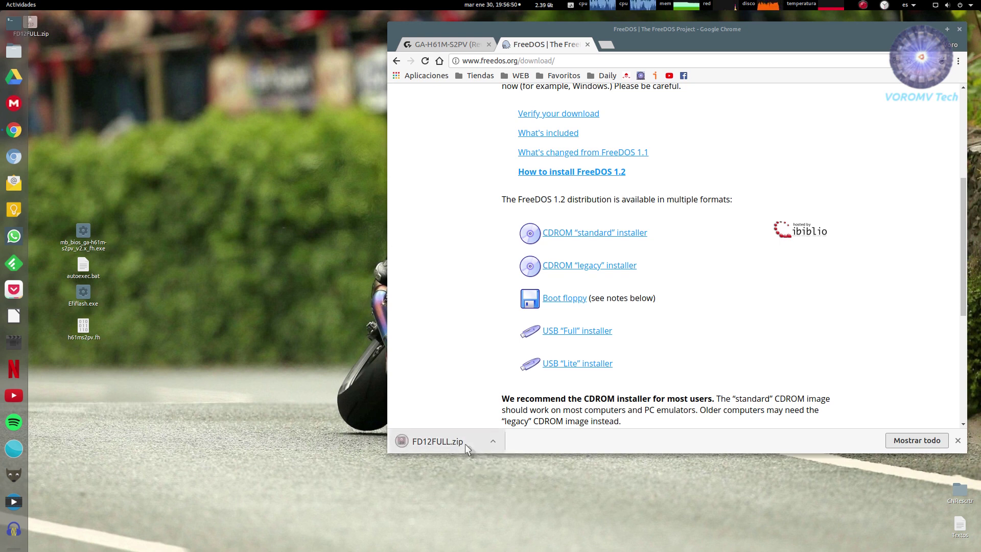
- Move FD12FULL.zip to a free spot on the desktop, open it and extract FD12FULL.img to the desktop
drag(31, 23, 161, 125)
double_click(161, 124)
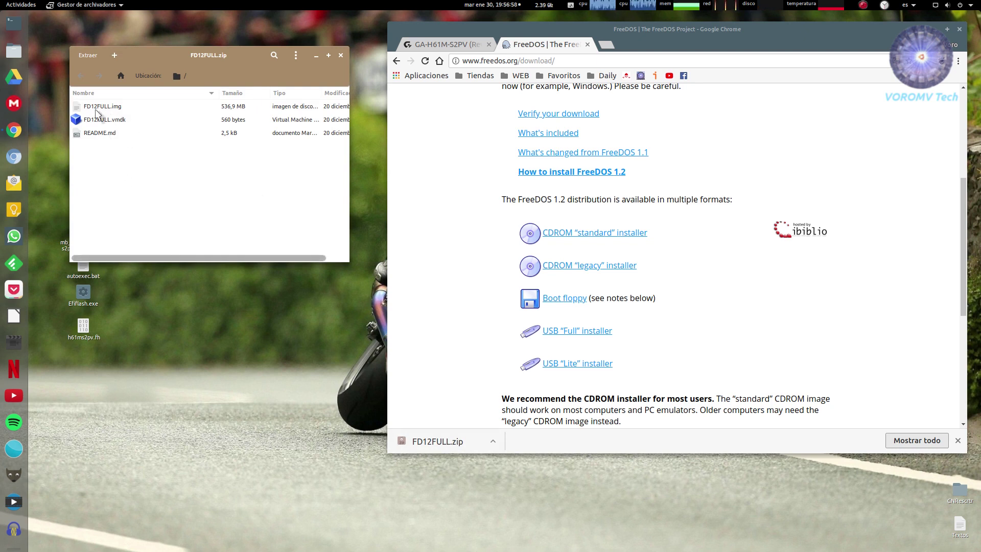
drag(108, 107, 162, 287)
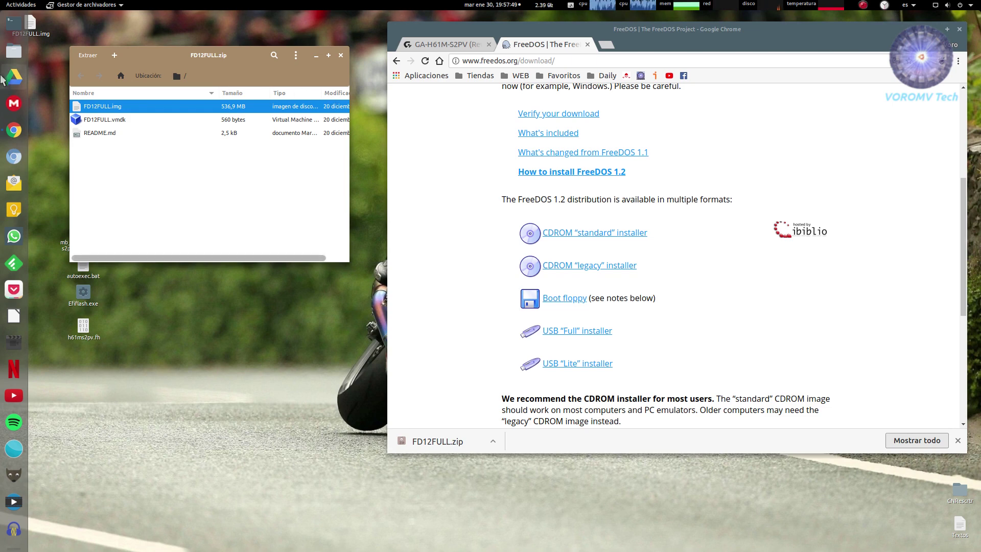
- Check the properties of the Plantilla-2018-01-30_19.47.39 file in the home folder
click(31, 52)
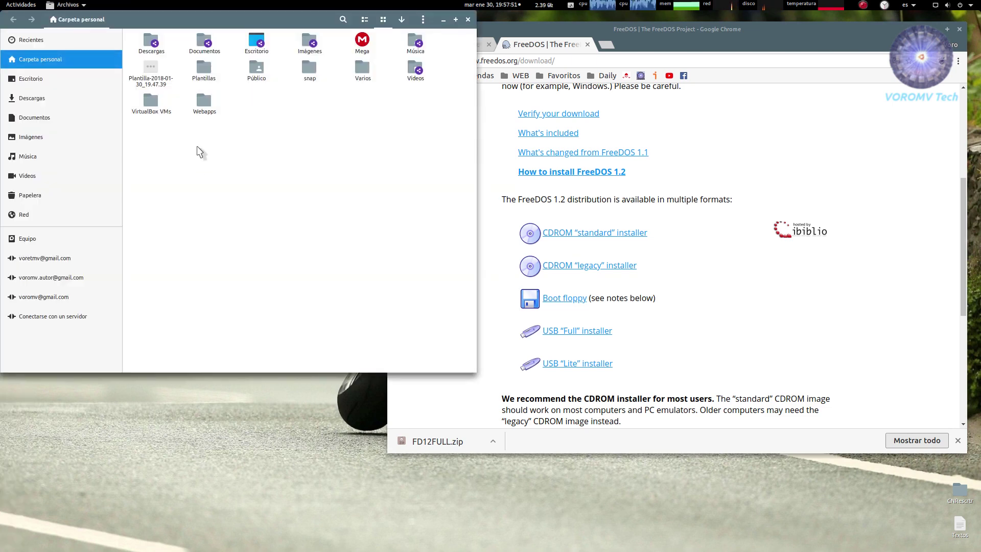
right_click(150, 71)
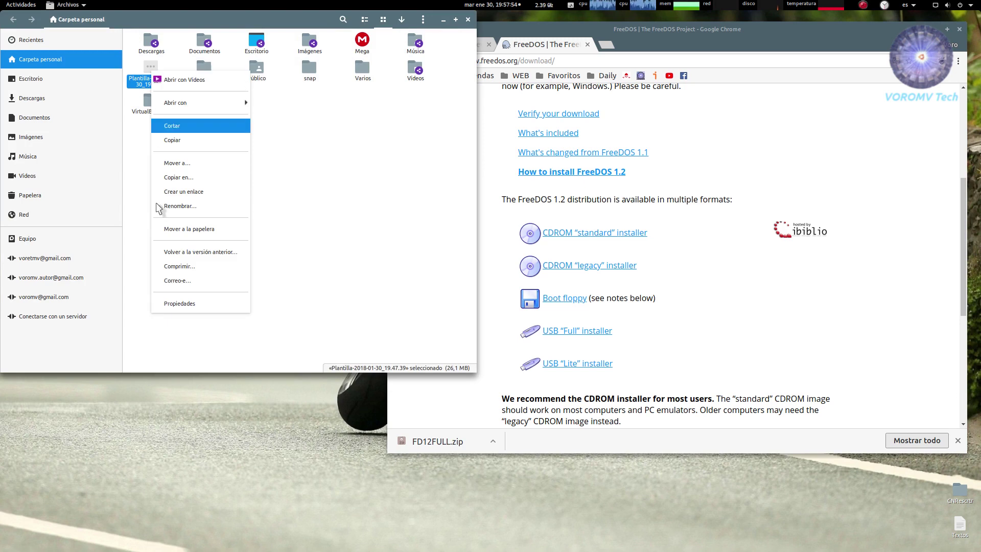
click(187, 307)
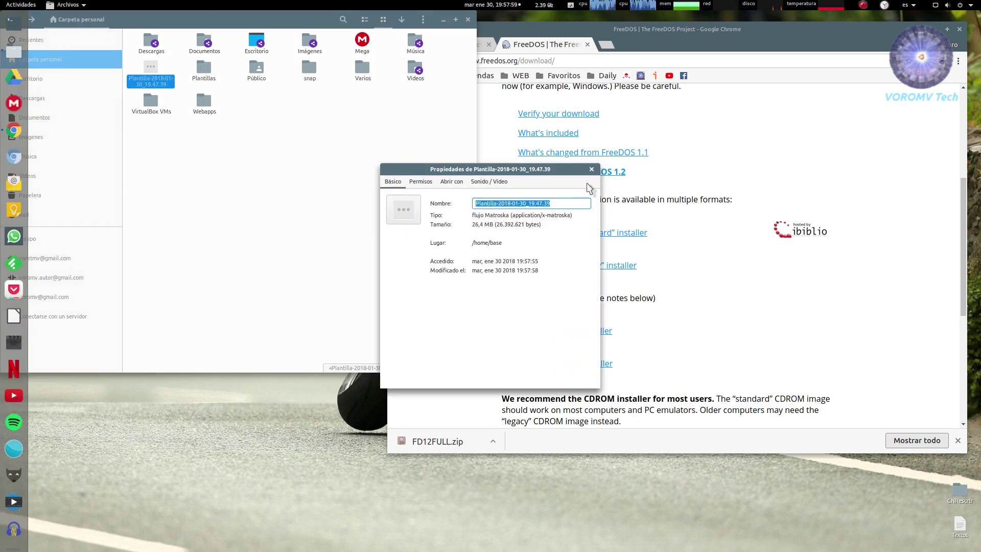
click(592, 169)
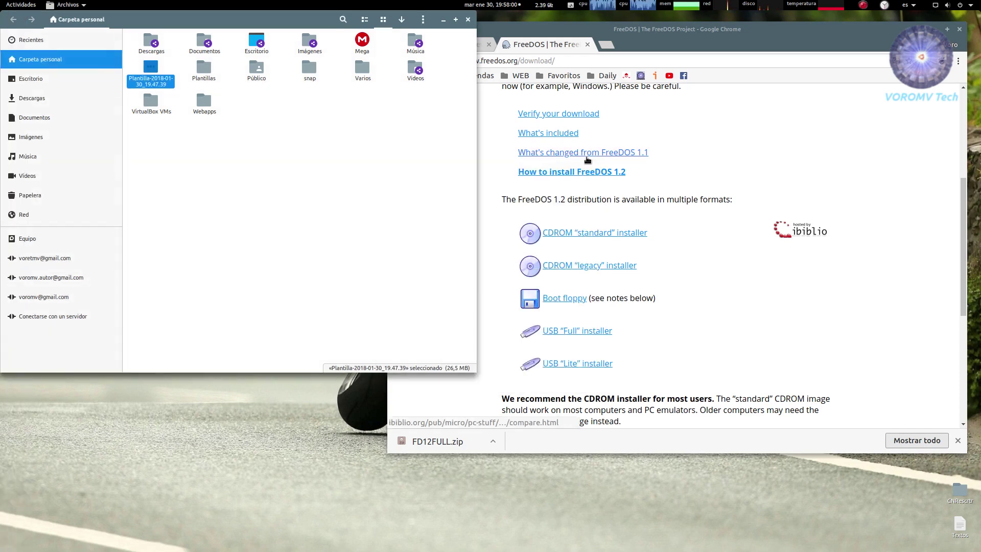
click(469, 21)
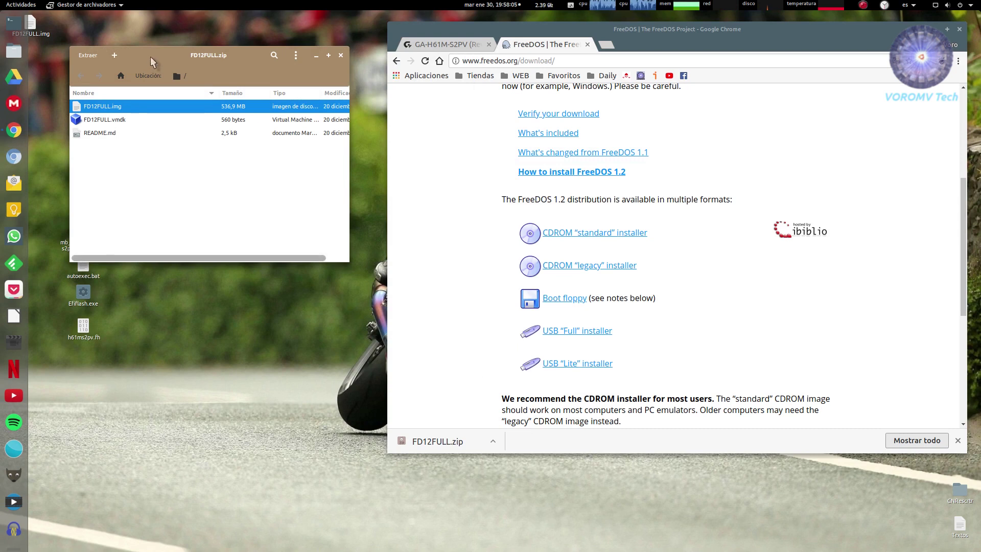
- Close the FD12FULL.zip archive window and arrange FD12FULL.zip and FD12FULL.img beside the BIOS files on the desktop
drag(150, 56, 229, 62)
drag(181, 111, 120, 208)
click(306, 70)
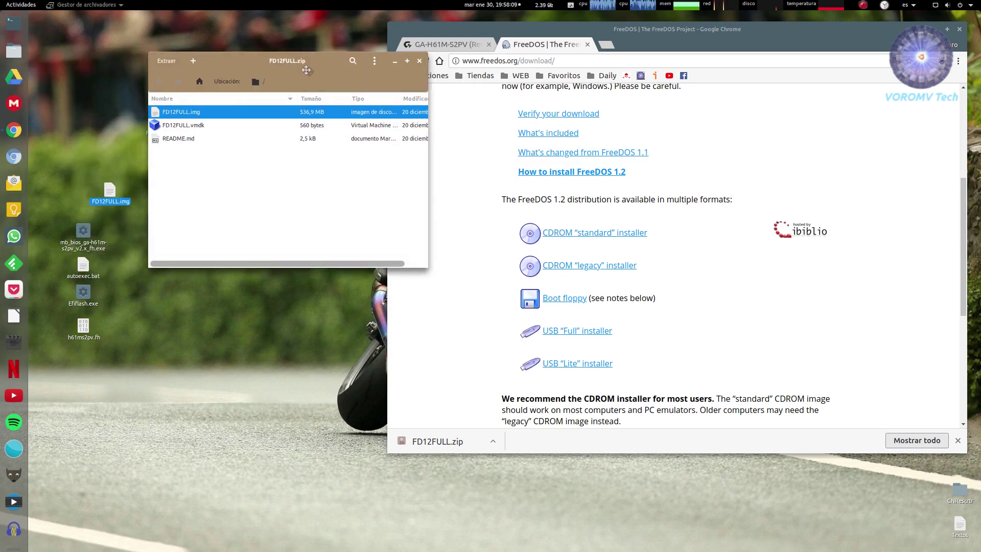
key(ctrl+w)
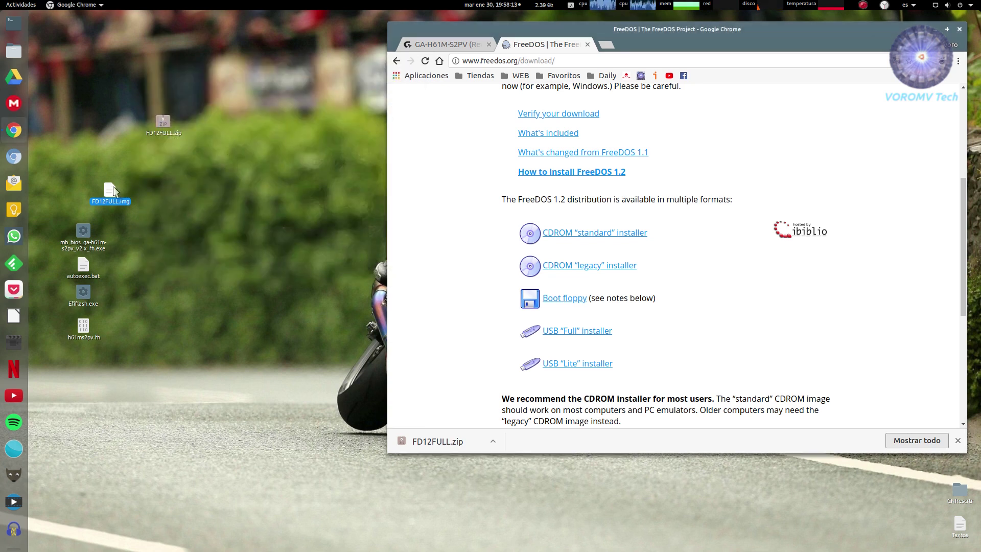
drag(158, 121, 133, 224)
drag(109, 186, 134, 251)
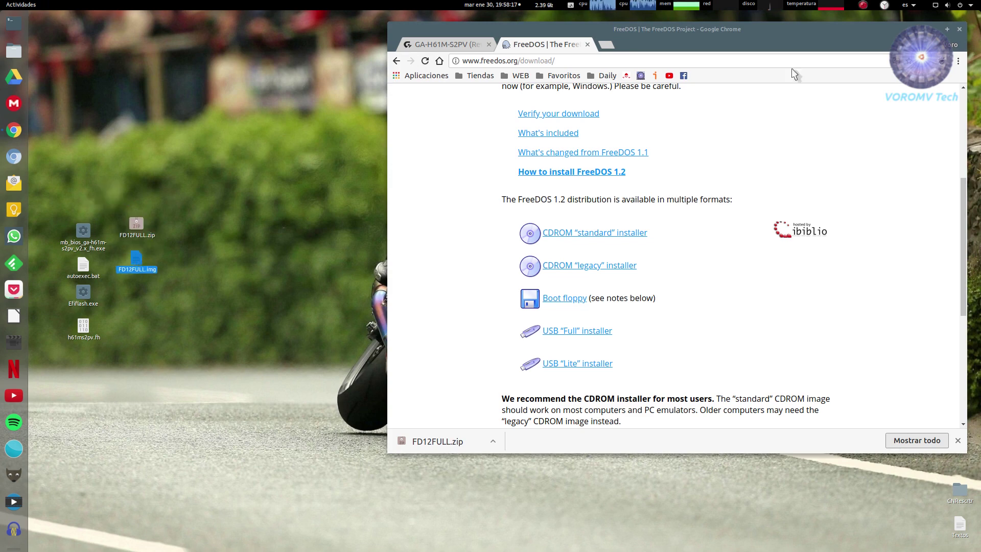
- Close the browser window and launch Etcher
drag(782, 36, 698, 34)
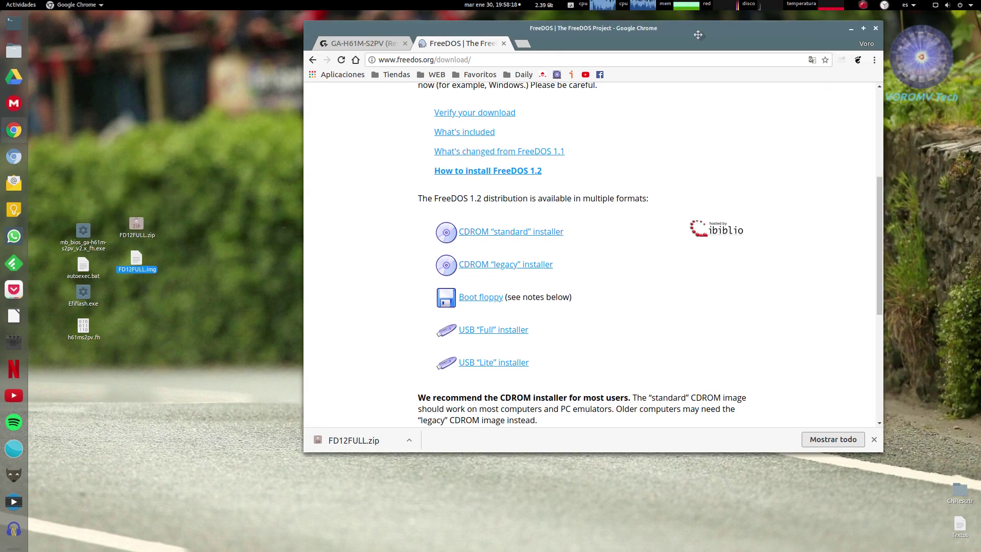
click(876, 28)
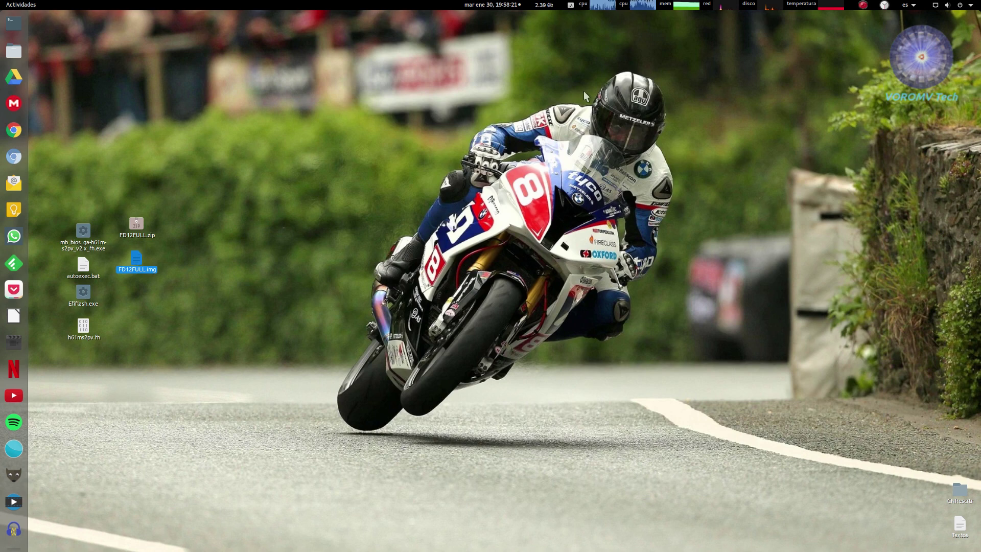
key(super)
text(etch)
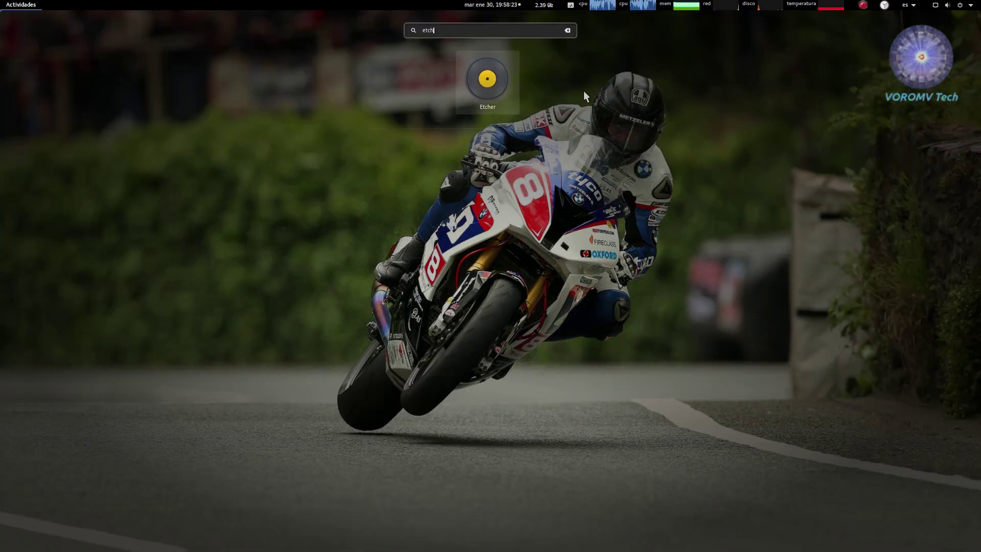
click(487, 81)
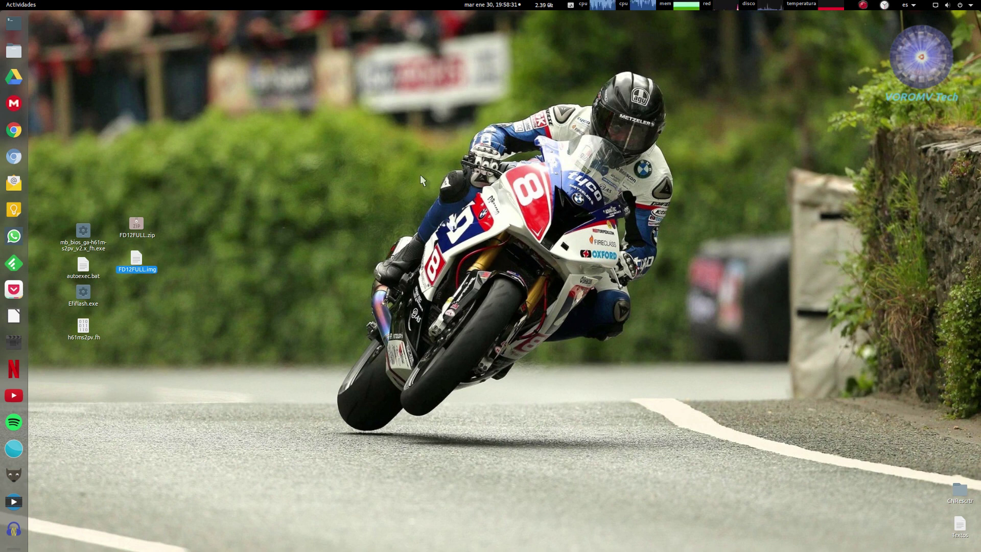
drag(428, 207, 439, 162)
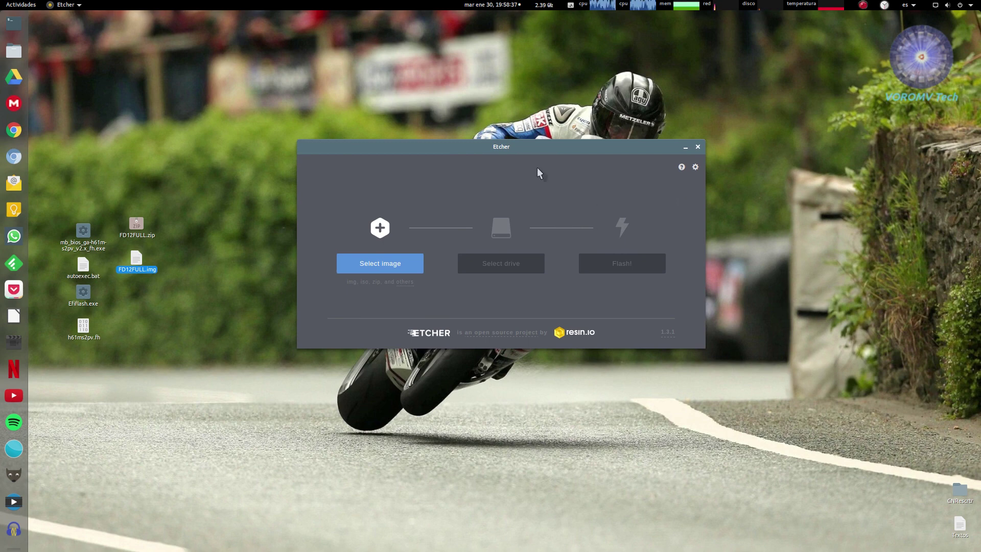
- Load FD12FULL.img from the Escritorio folder as the image to flash
click(383, 270)
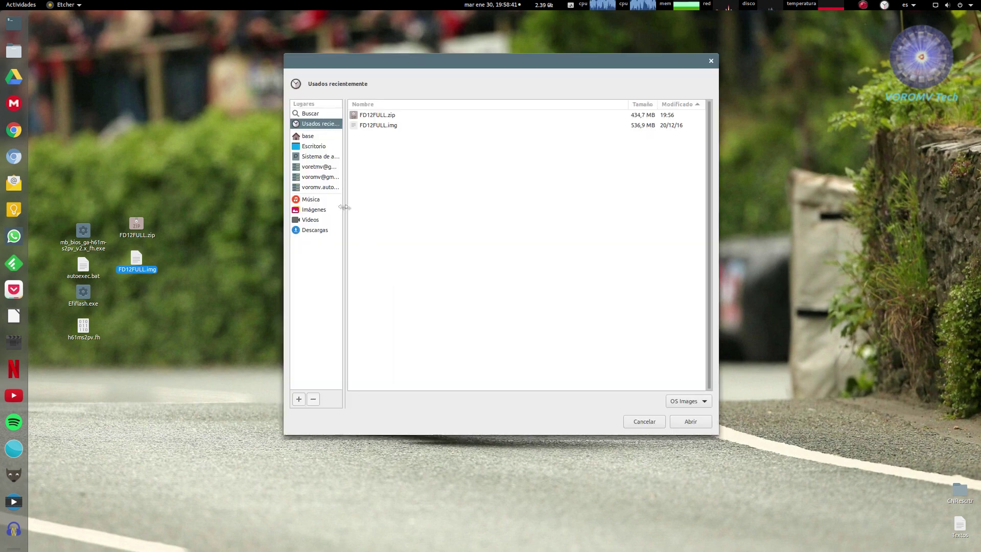
click(319, 147)
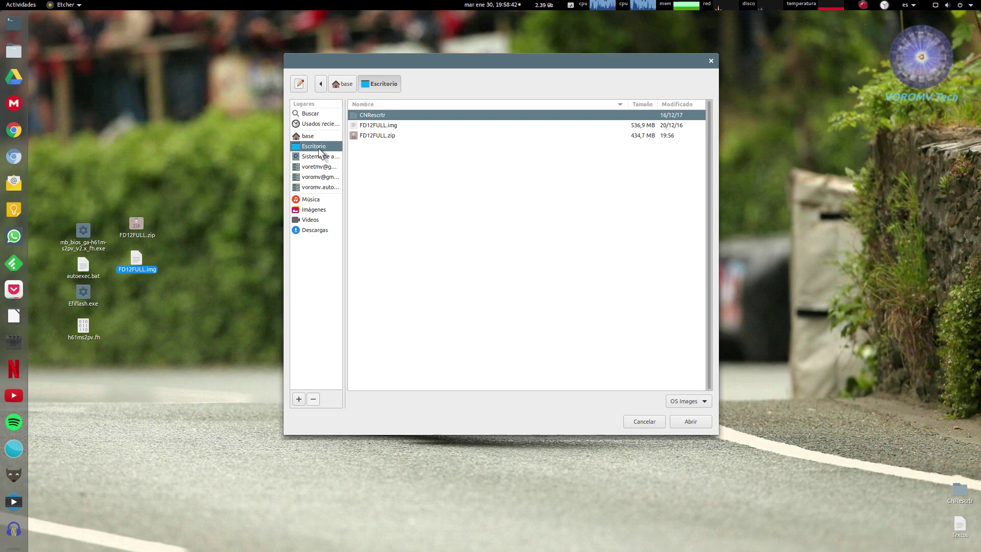
click(371, 126)
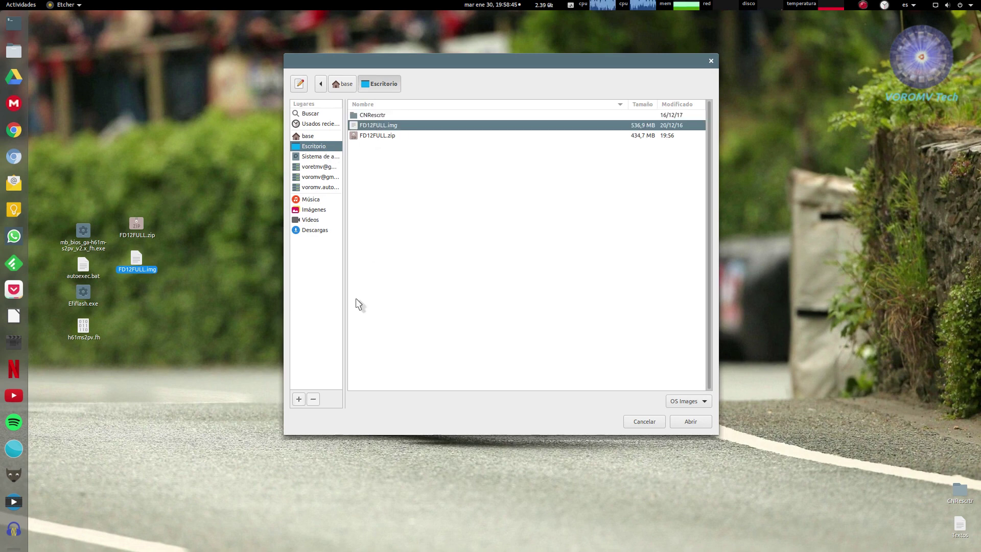
click(691, 422)
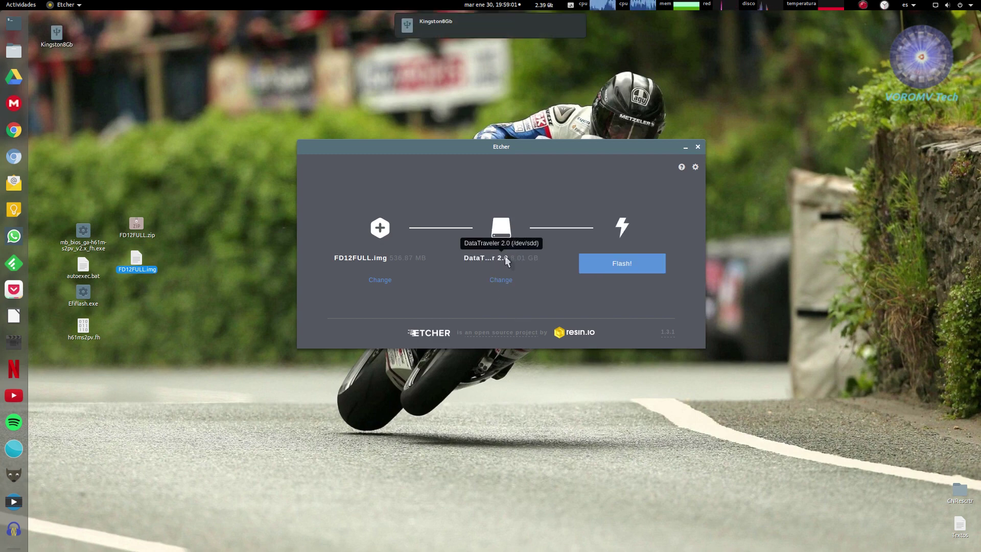
- Flash FD12FULL.img to the DataTraveler 2.0 drive, authorizing the write with the account password
click(642, 268)
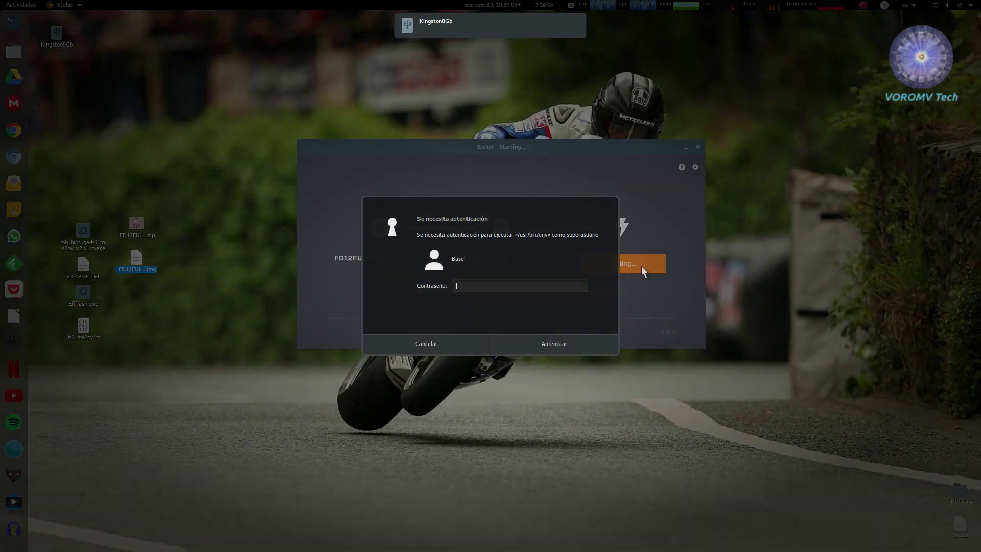
text(*****)
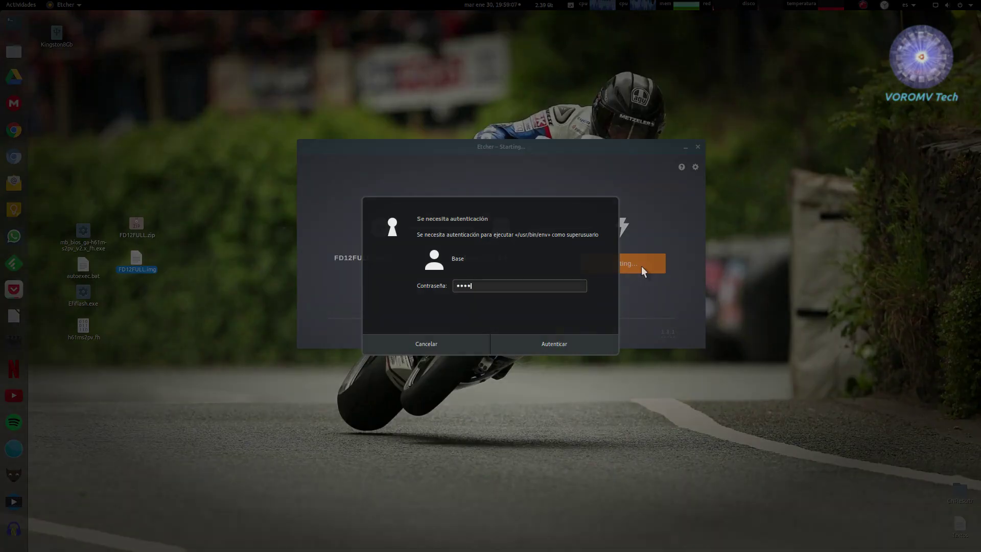
key(Return)
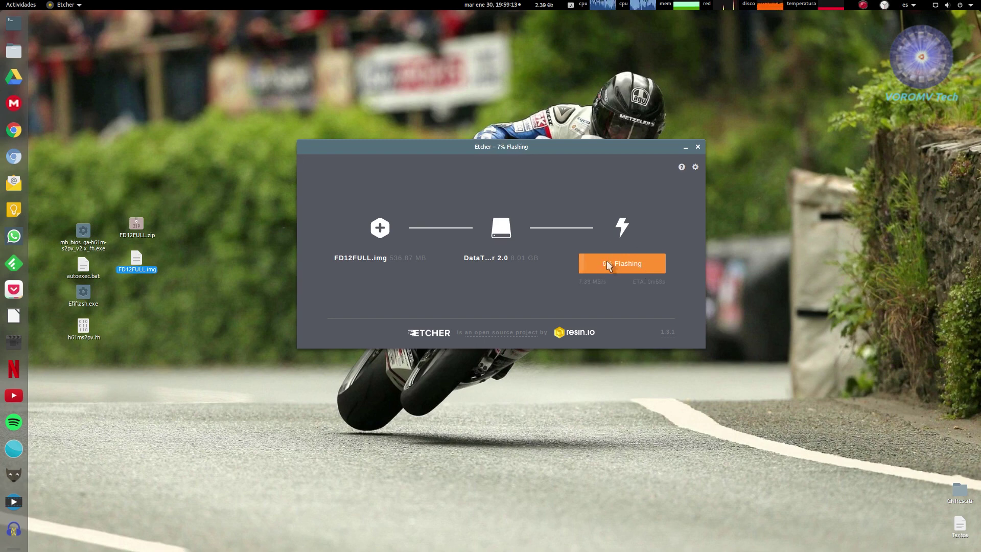
drag(592, 144, 664, 99)
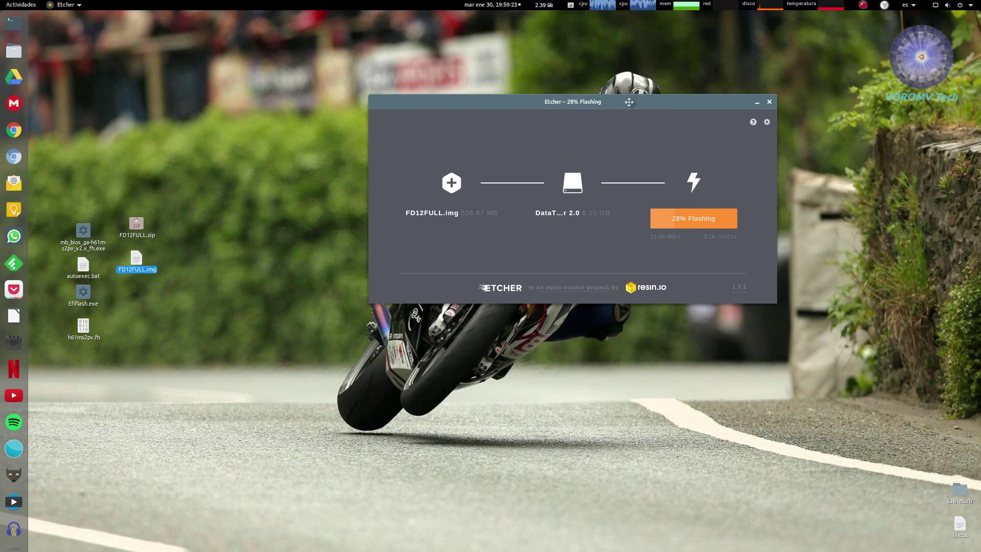
mouse_move(627, 104)
mouse_down()
mouse_move(612, 85)
mouse_move(632, 185)
mouse_move(618, 102)
mouse_move(611, 105)
mouse_up()
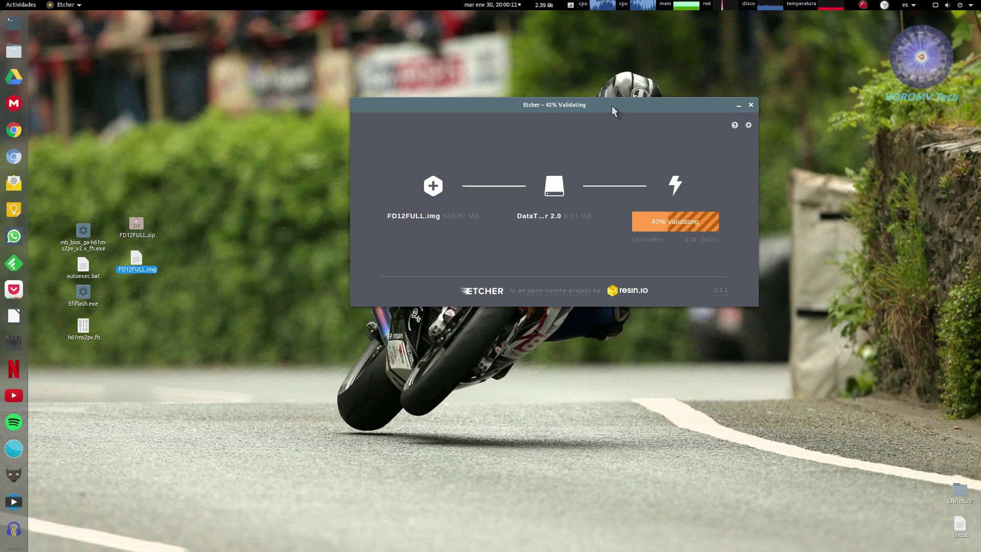
drag(611, 105, 617, 107)
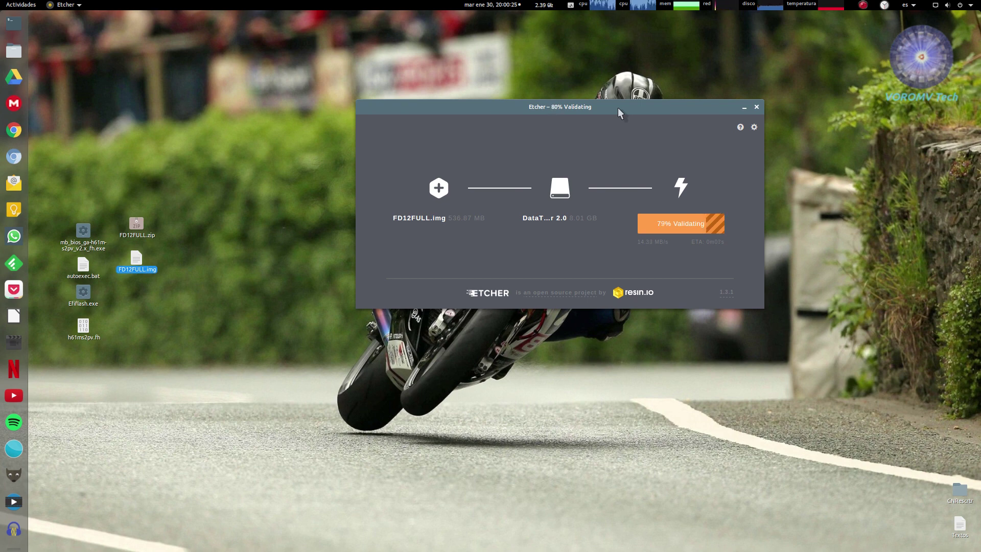
mouse_move(617, 107)
mouse_down()
mouse_move(606, 102)
mouse_move(606, 120)
mouse_up()
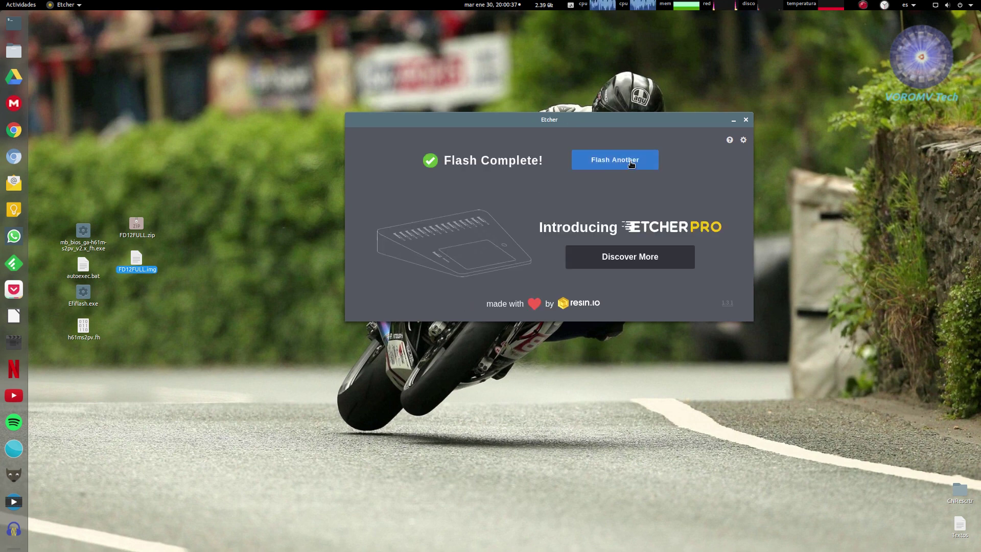
- Close Etcher and open the FD-SETUP drive in the file manager
click(746, 119)
click(241, 151)
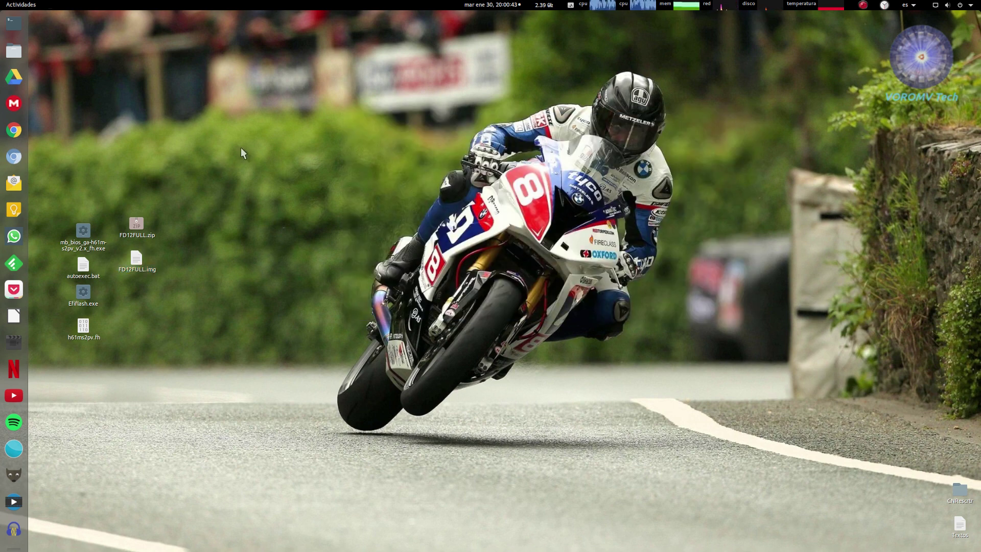
click(14, 51)
drag(333, 83, 681, 56)
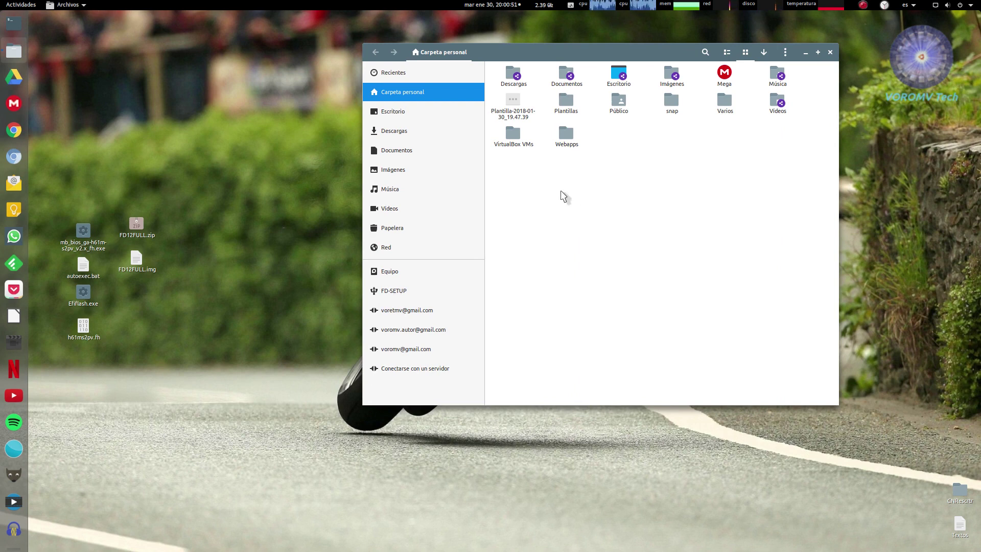
click(405, 293)
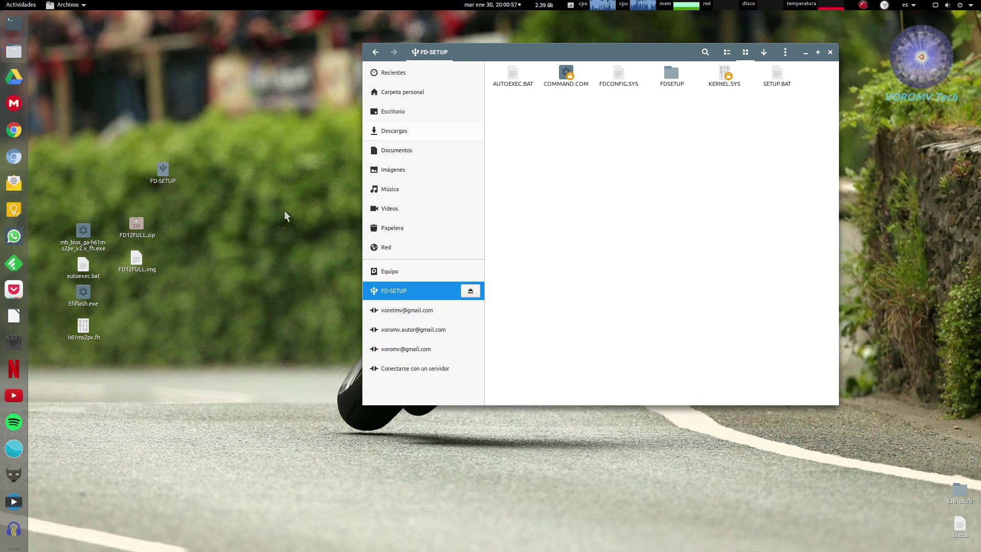
- Copy Efiflash.exe and h61ms2pv.fh from the desktop to the root of the FD-SETUP drive, and close the file manager window
click(216, 262)
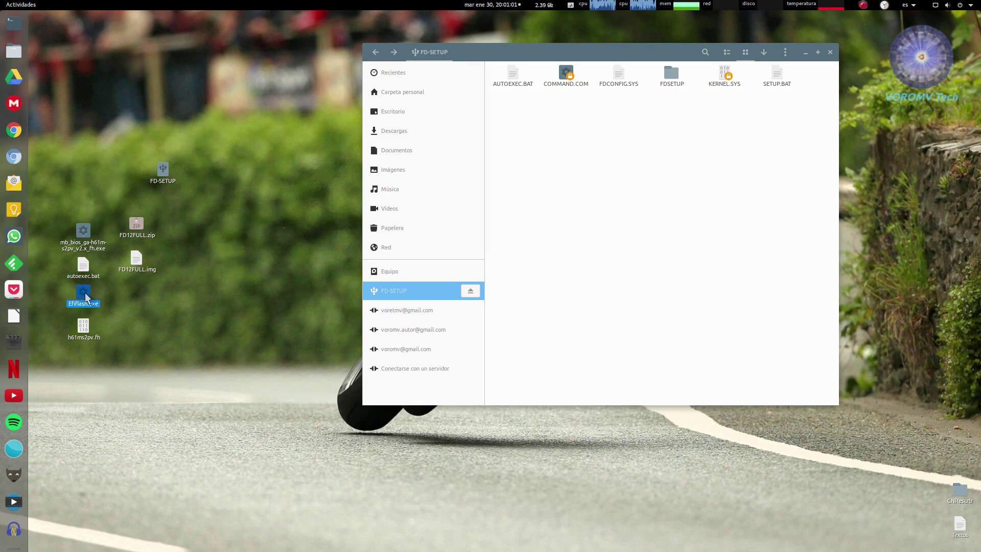
ctrl+click(82, 333)
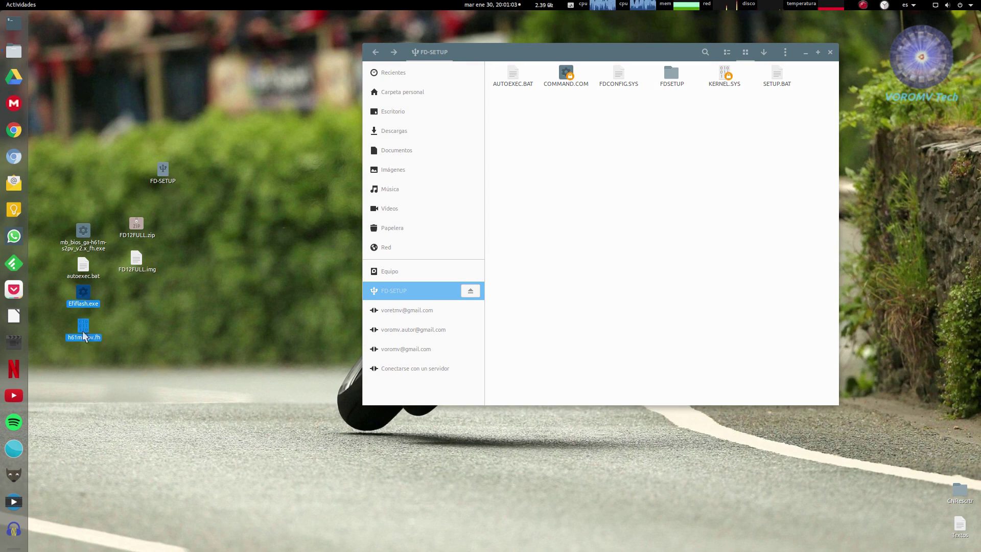
drag(83, 332, 620, 197)
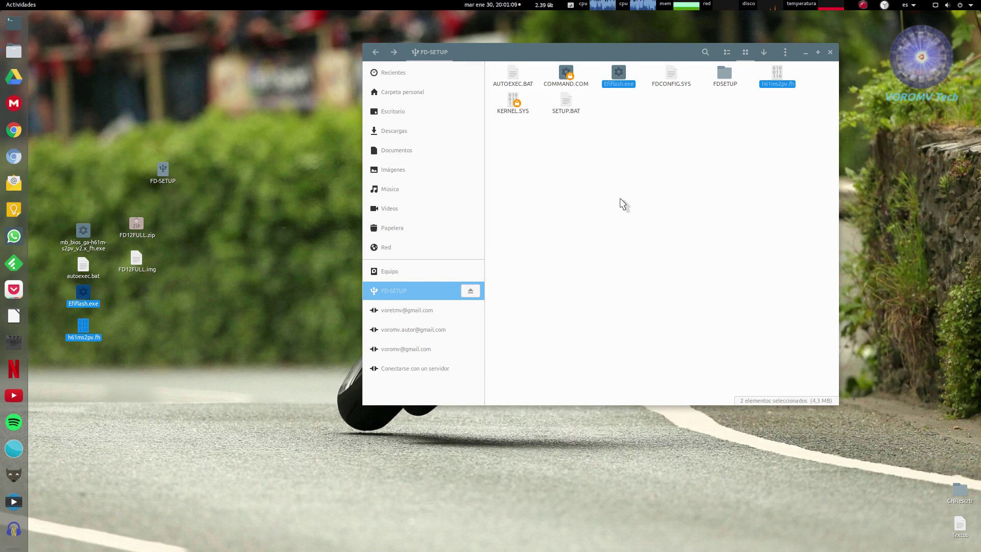
click(830, 51)
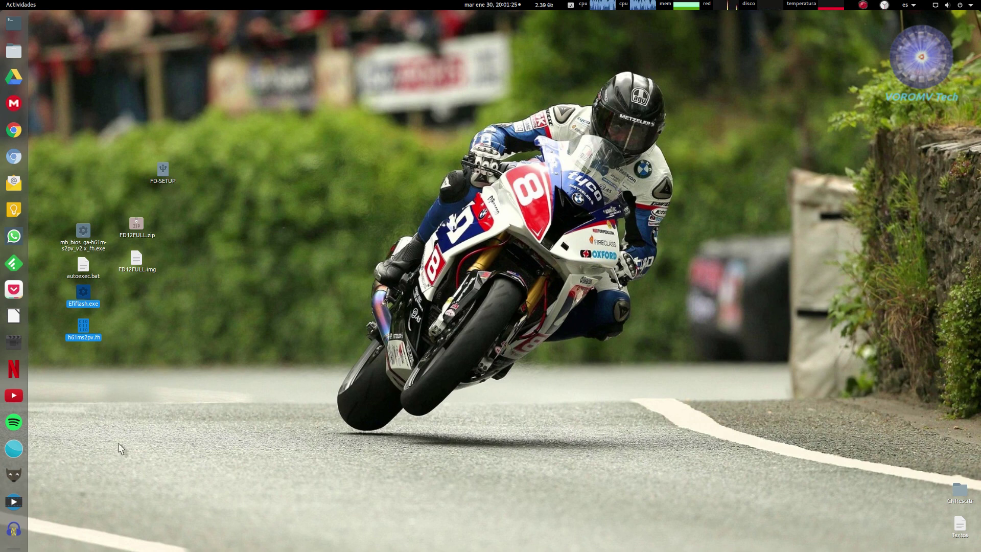
- Launch VirtualBox, dismiss the new version notice, and start the freedos virtual machine
scroll(13, 422, down, 3)
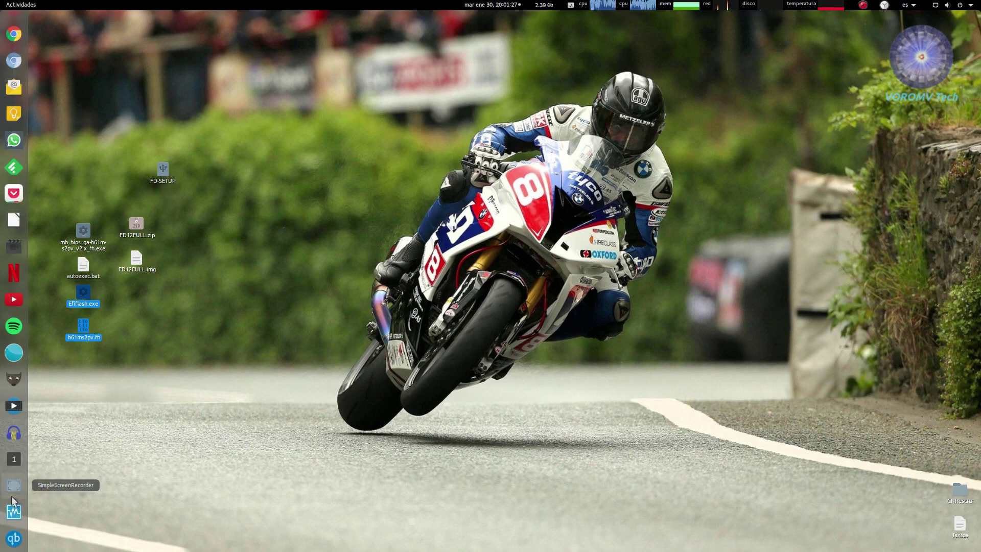
click(13, 512)
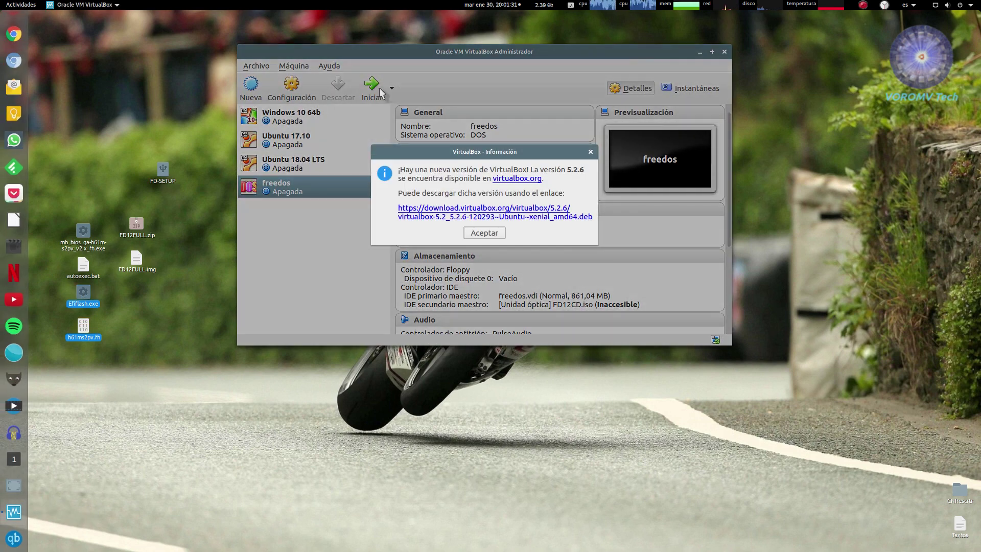
click(498, 234)
click(375, 91)
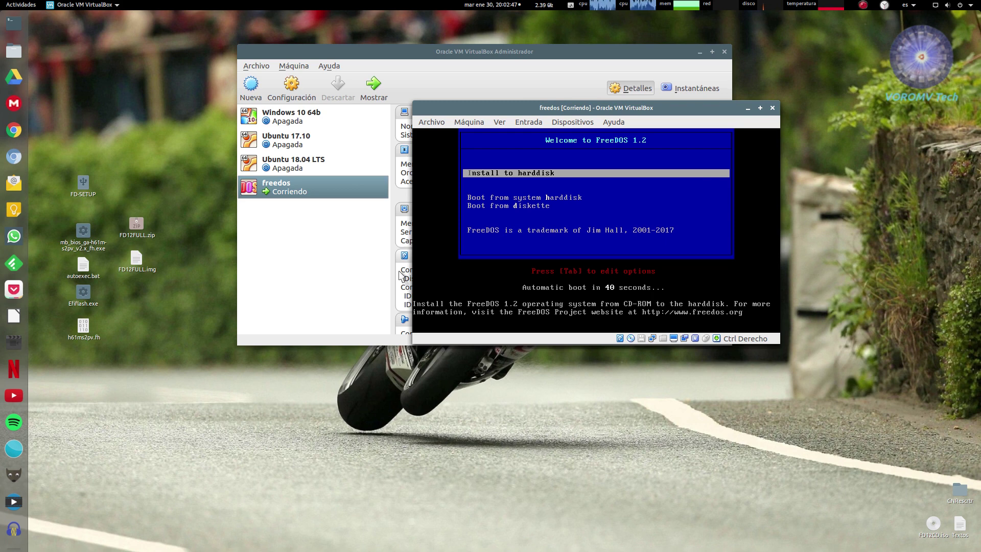
- Look through the FreeDOS 1.2 boot options and boot with Install to harddisk
key(Down)
key(Down)
key(Down)
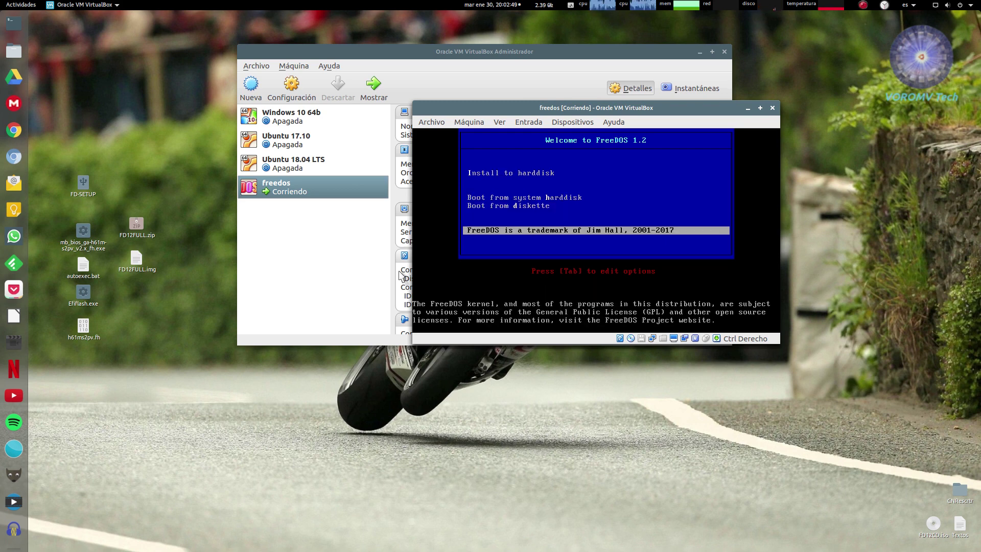
key(Up)
key(Up)
key(Up)
key(Down)
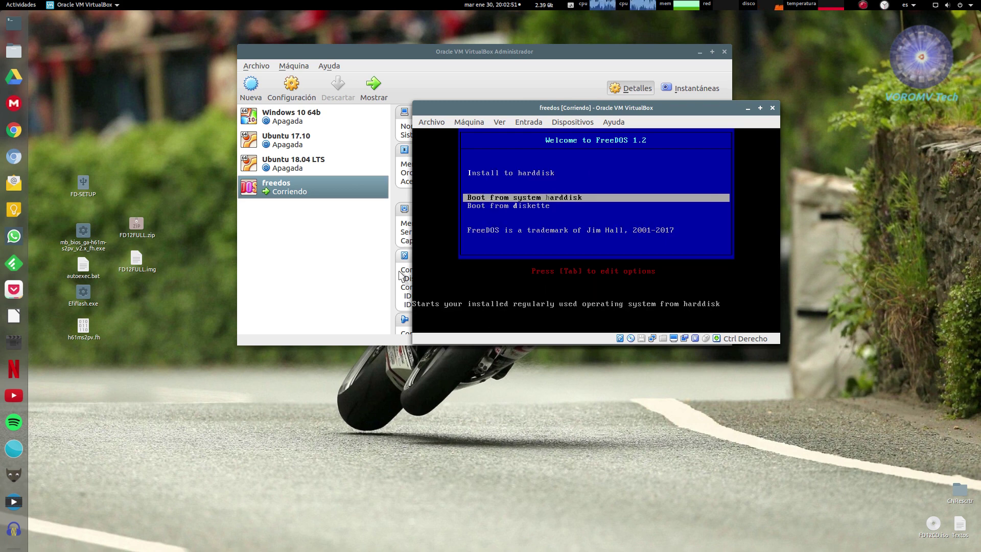
key(Up)
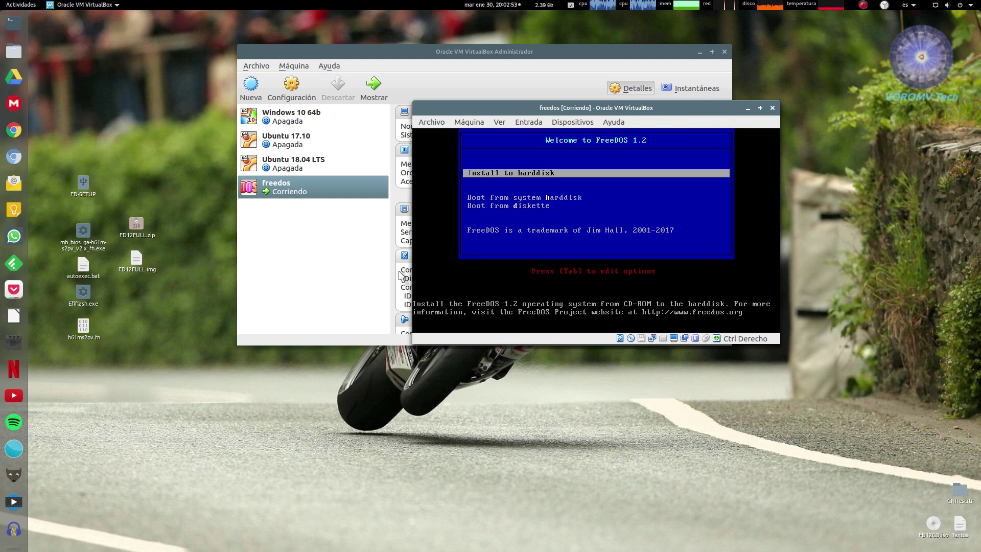
key(Return)
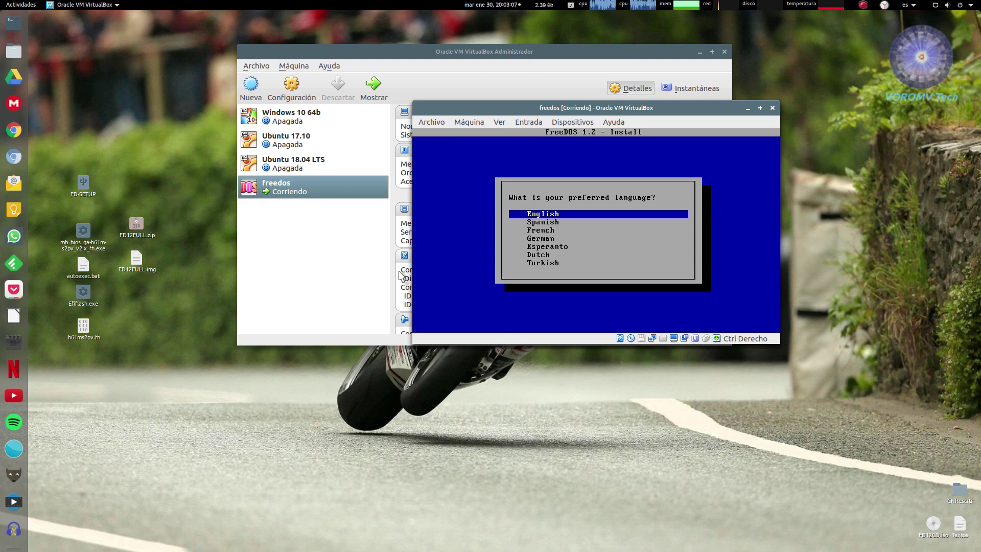
- Choose Spanish as the installer language and decline the installation to return to DOS
key(Down)
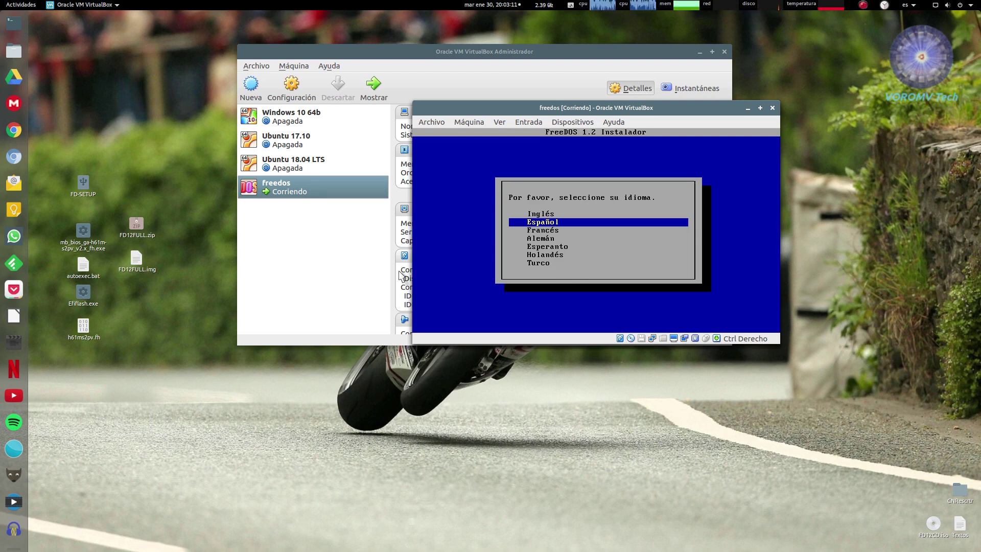
key(Return)
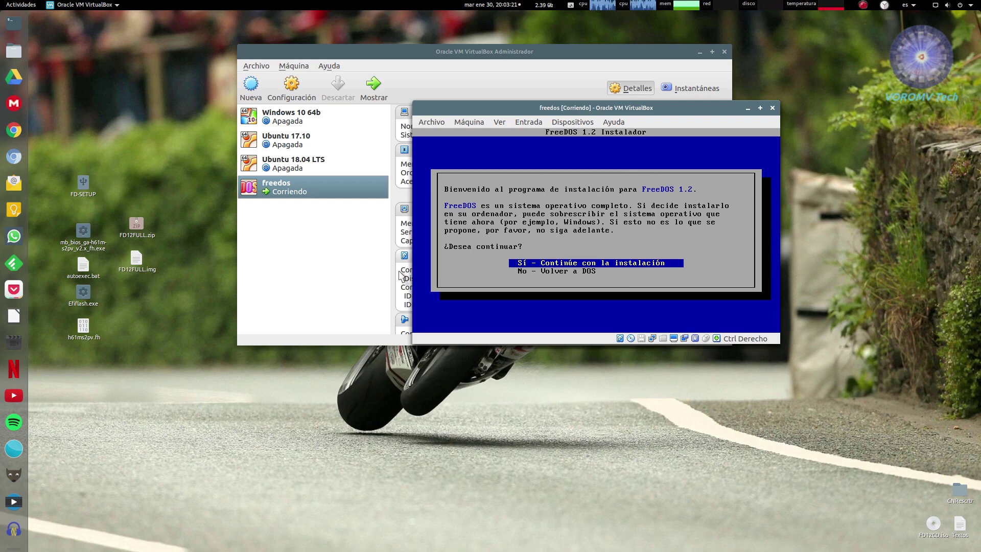
key(Down)
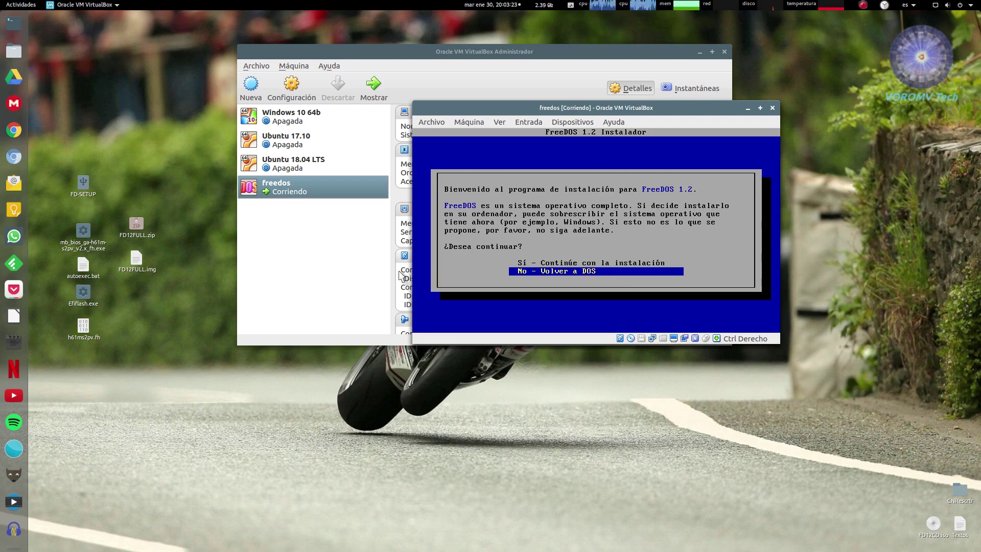
key(Return)
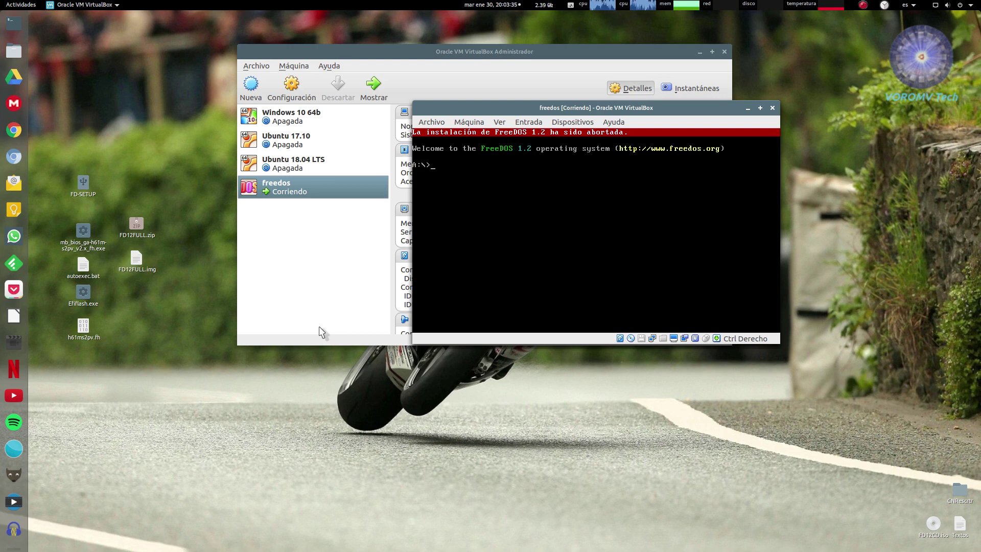
- Write the BIOS flashing command efiflash h61ms2pv.fh at the DOS prompt without running it
text(efiflash h61ms)
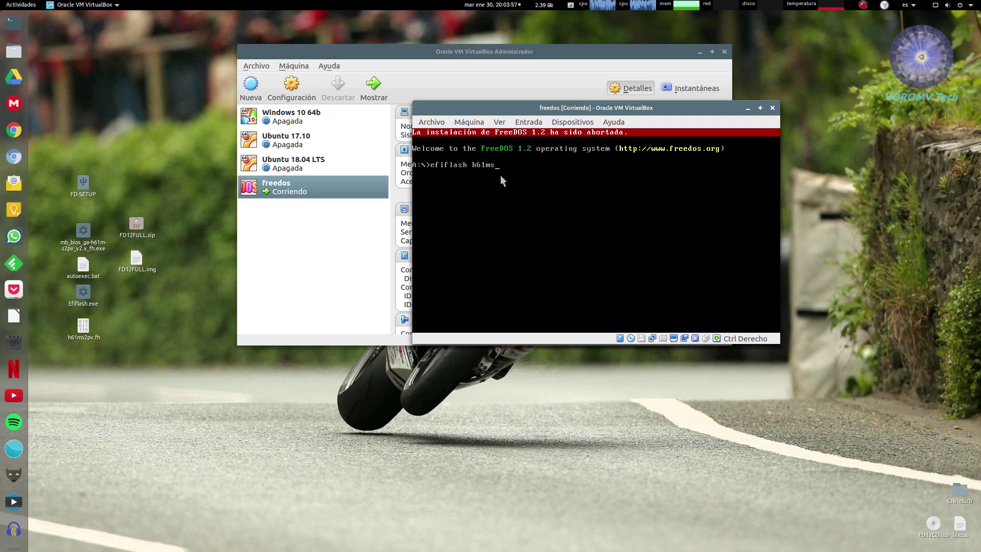
text(pv.fh)
drag(673, 108, 688, 109)
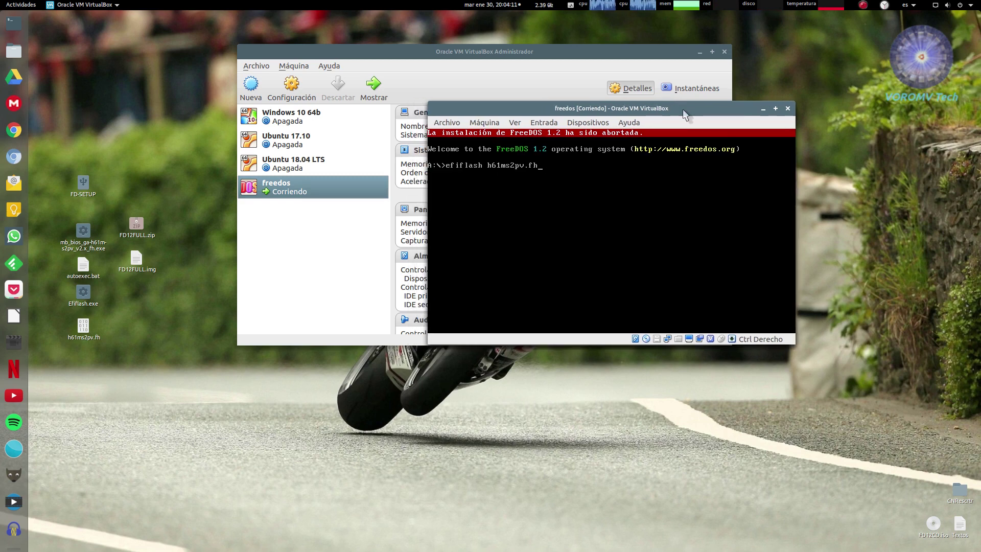